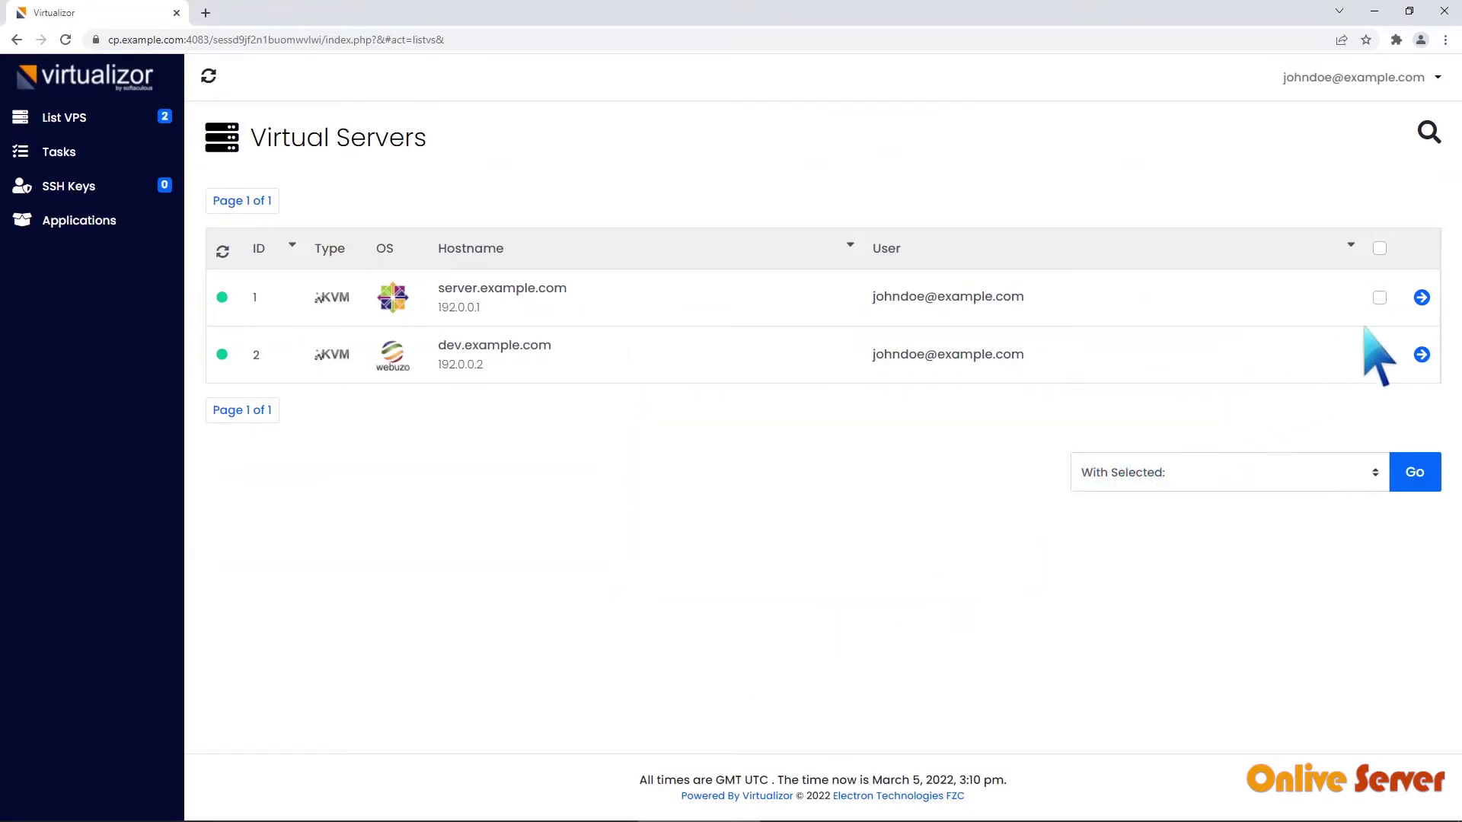
Open the VPS Information page for server.example.com from List VPS
left_click(1421, 297)
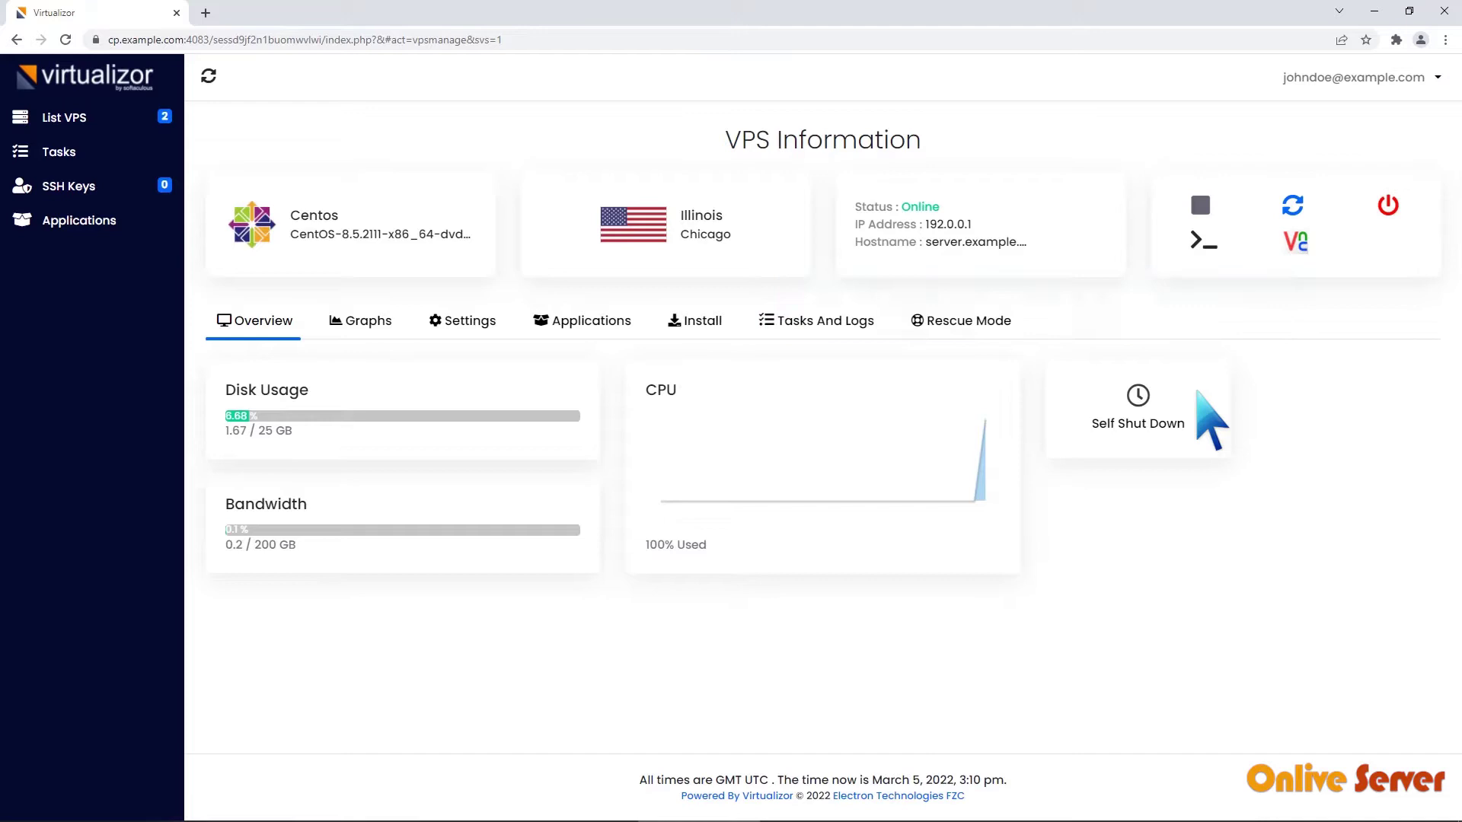
Create a Self Shut Down timer dated 11/25/2023 at hour 3, minute 7
left_click(1142, 420)
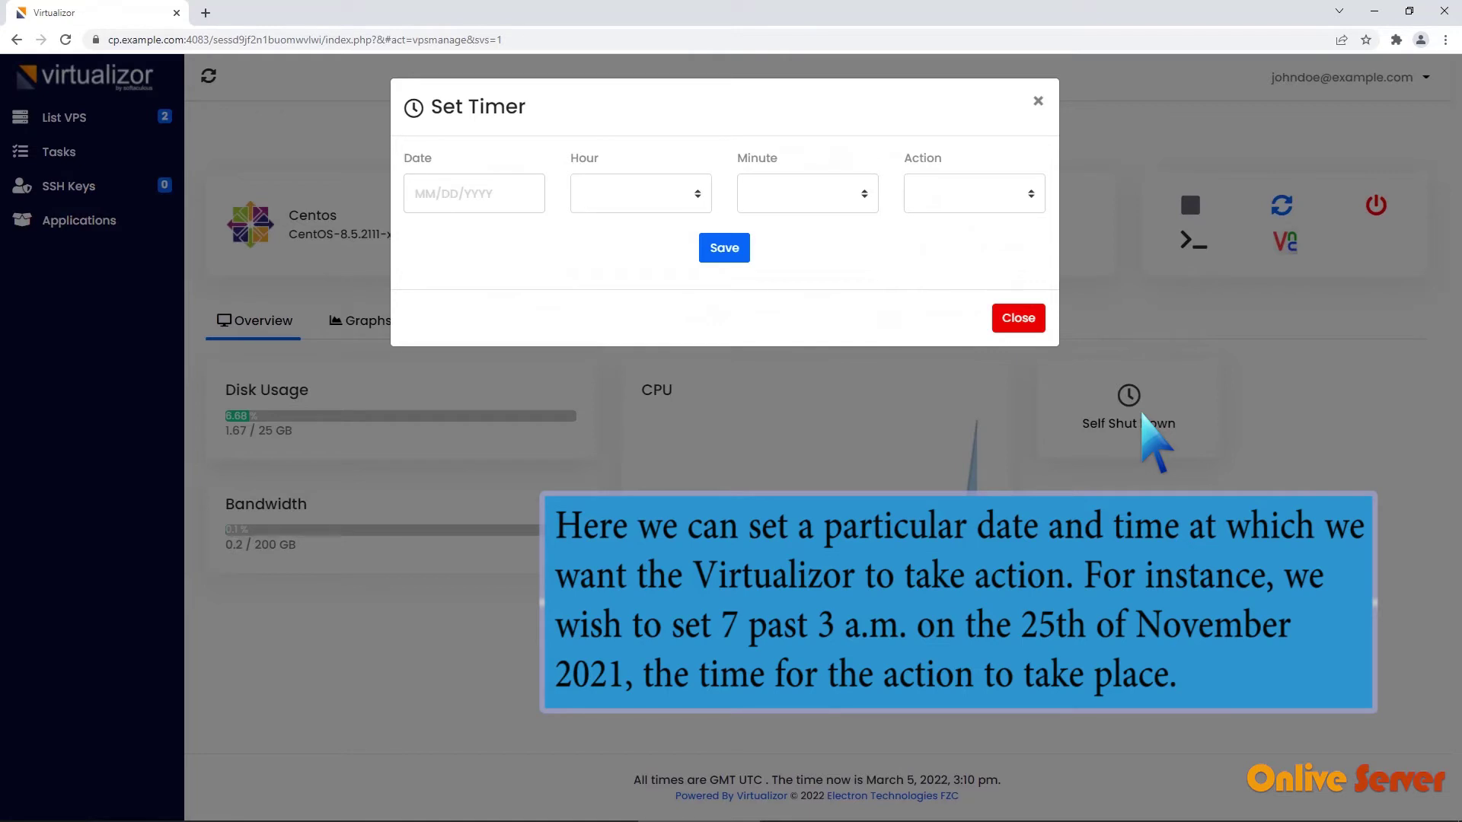
left_click(497, 195)
type("11/25/2023")
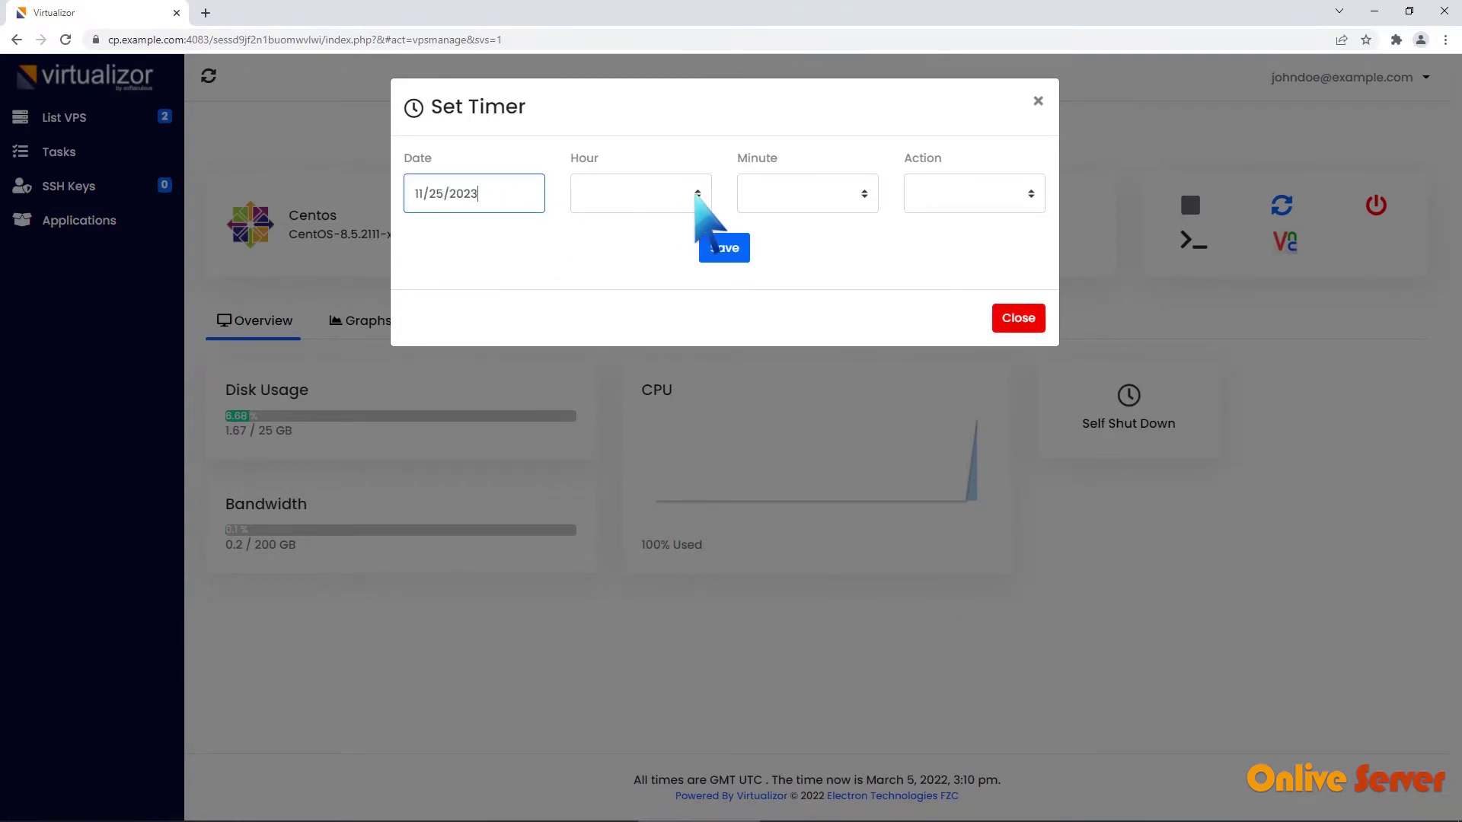
left_click(692, 192)
left_click(598, 278)
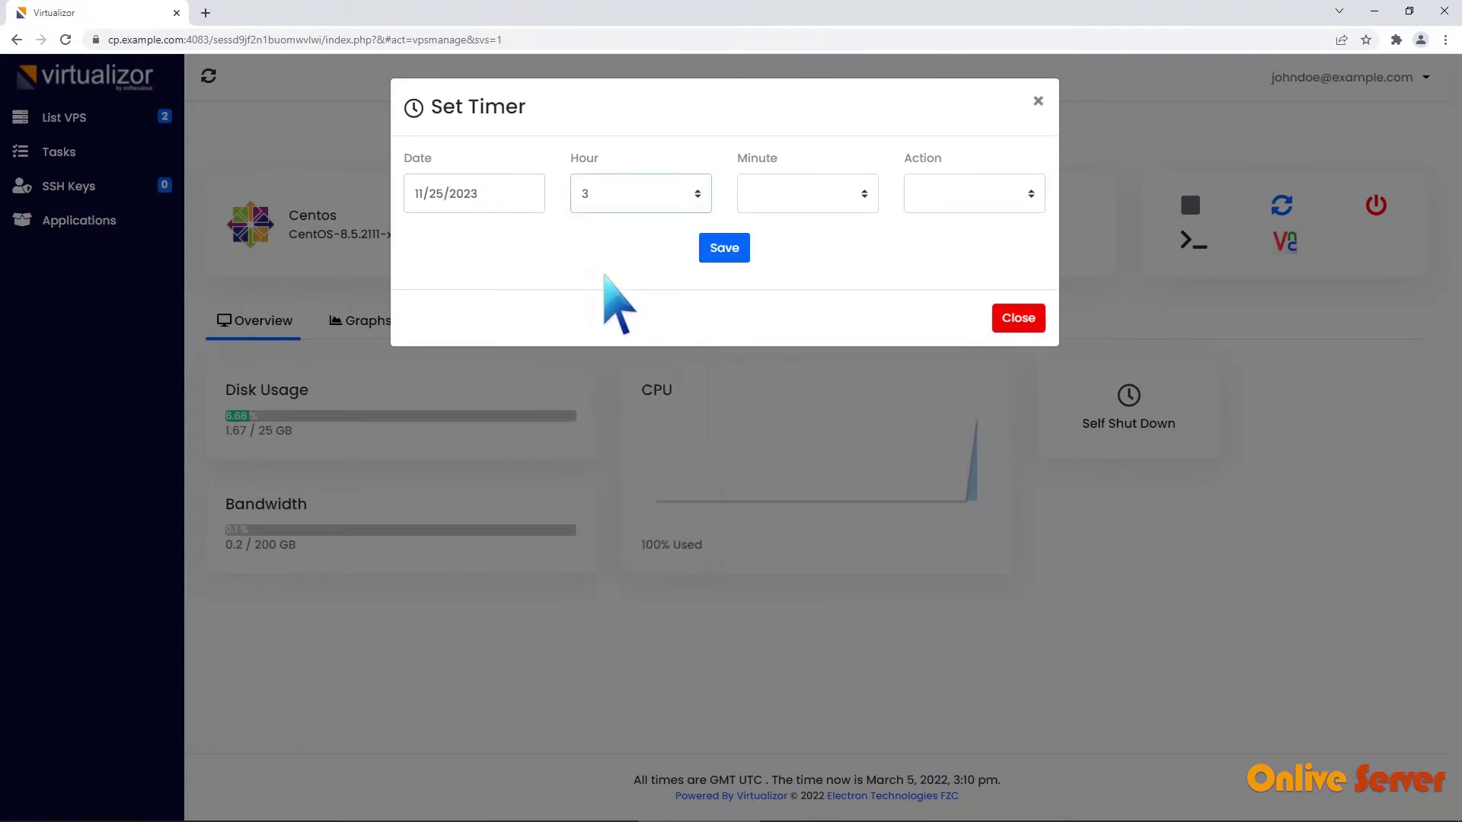
left_click(865, 194)
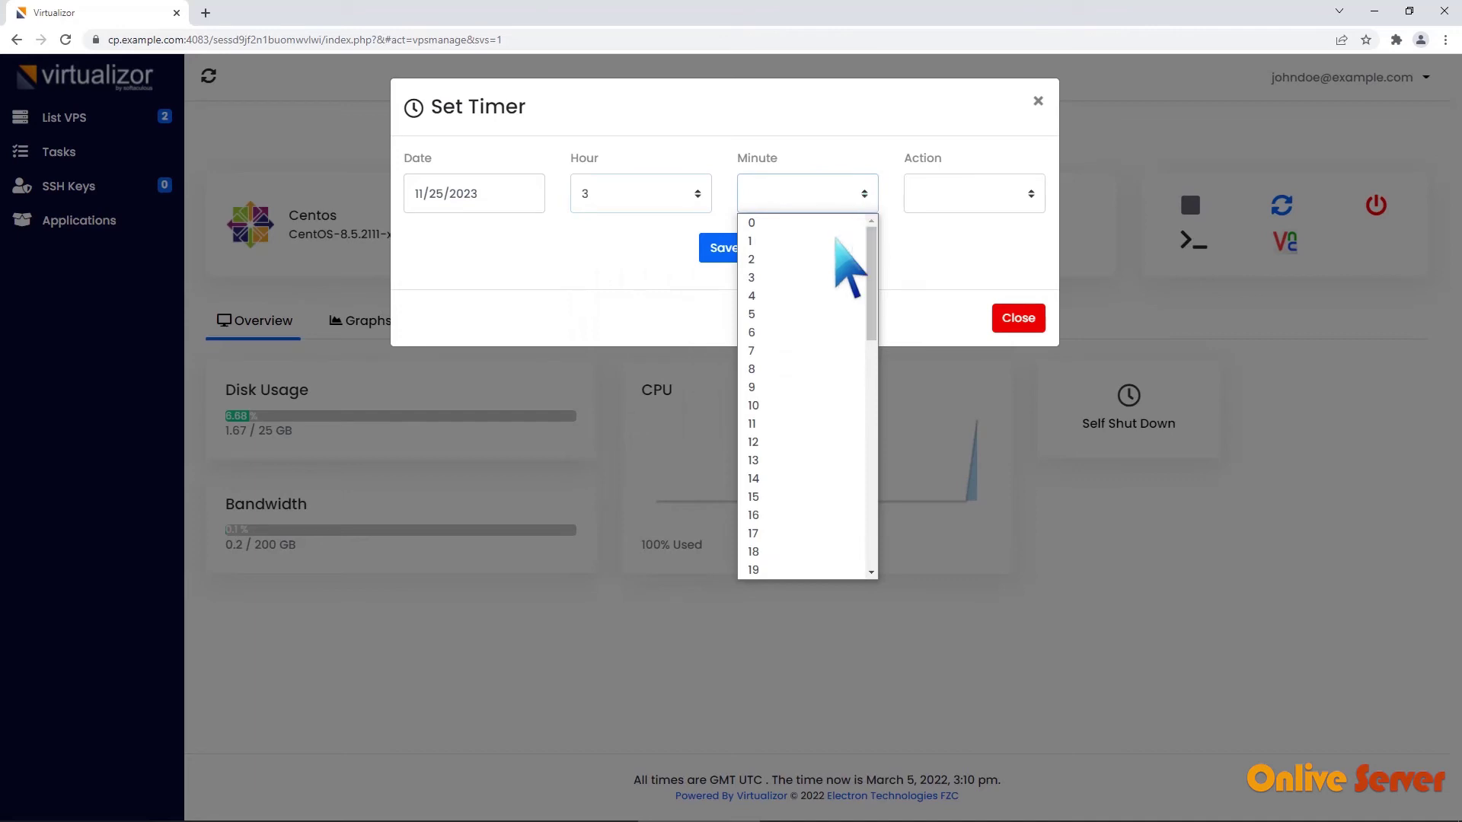
left_click(763, 349)
left_click(1032, 194)
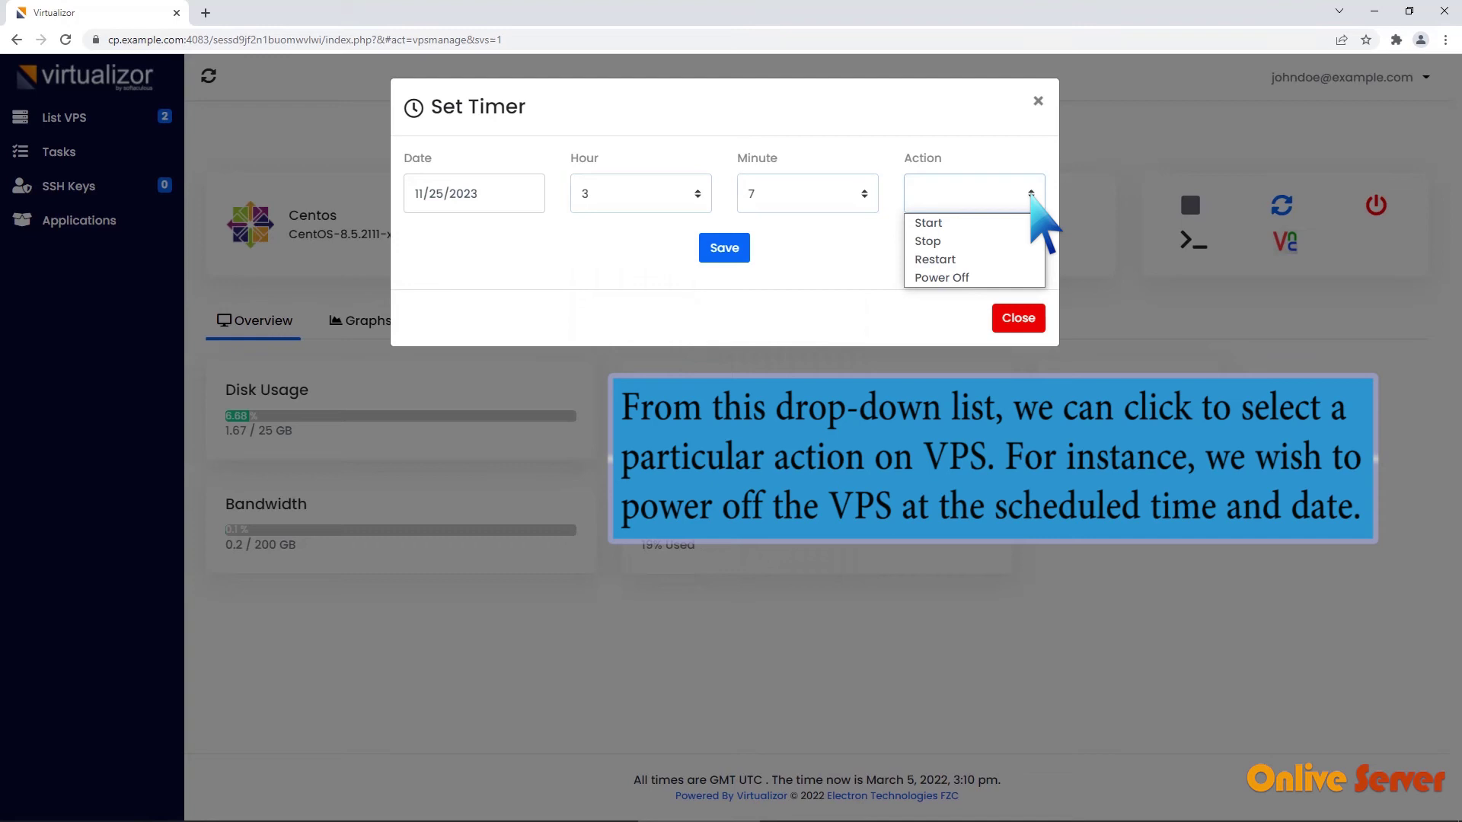
Set the timer action to Power Off and save it, confirming the 03:07 entry
left_click(972, 278)
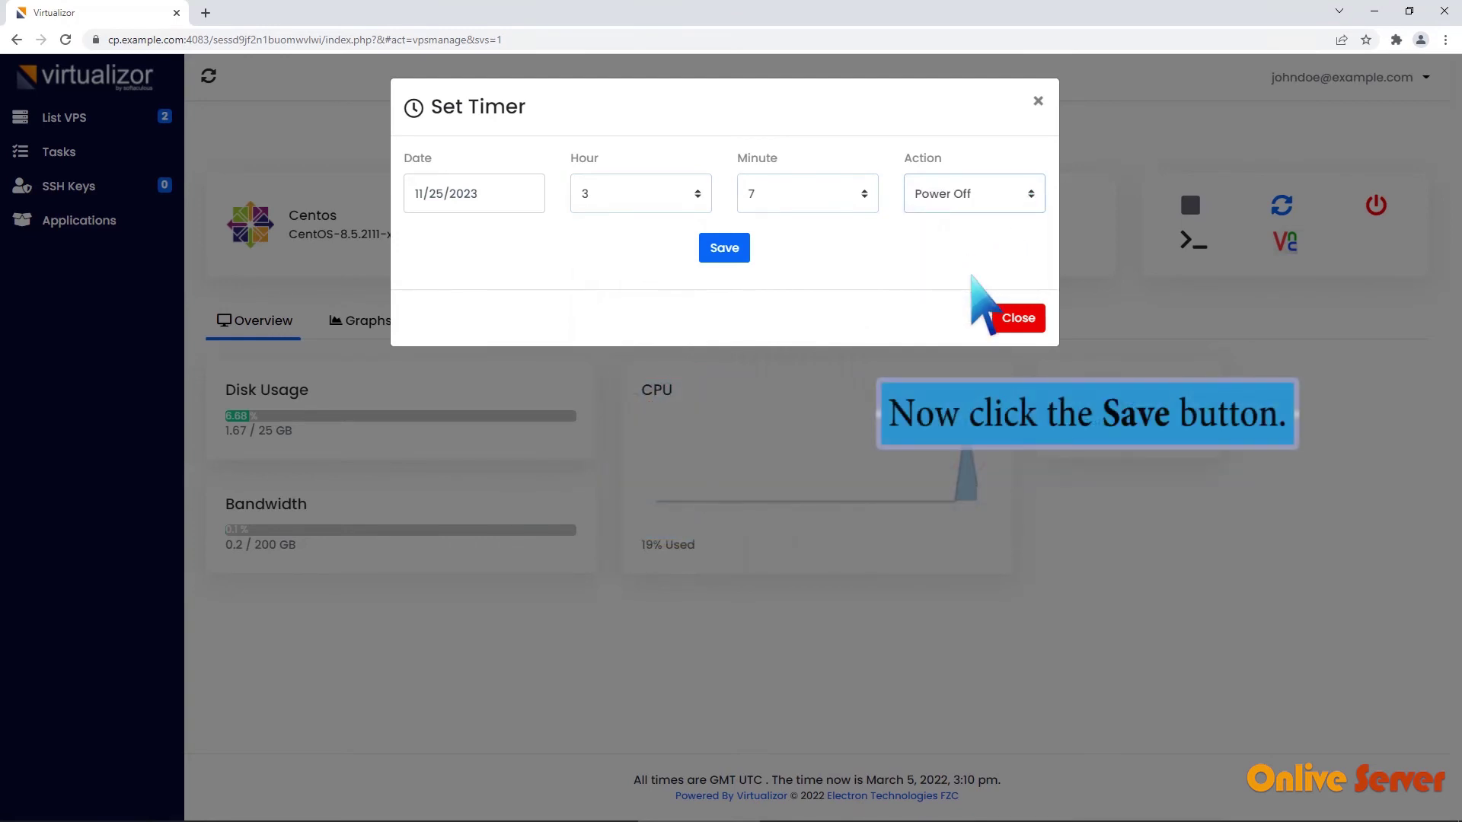
left_click(725, 252)
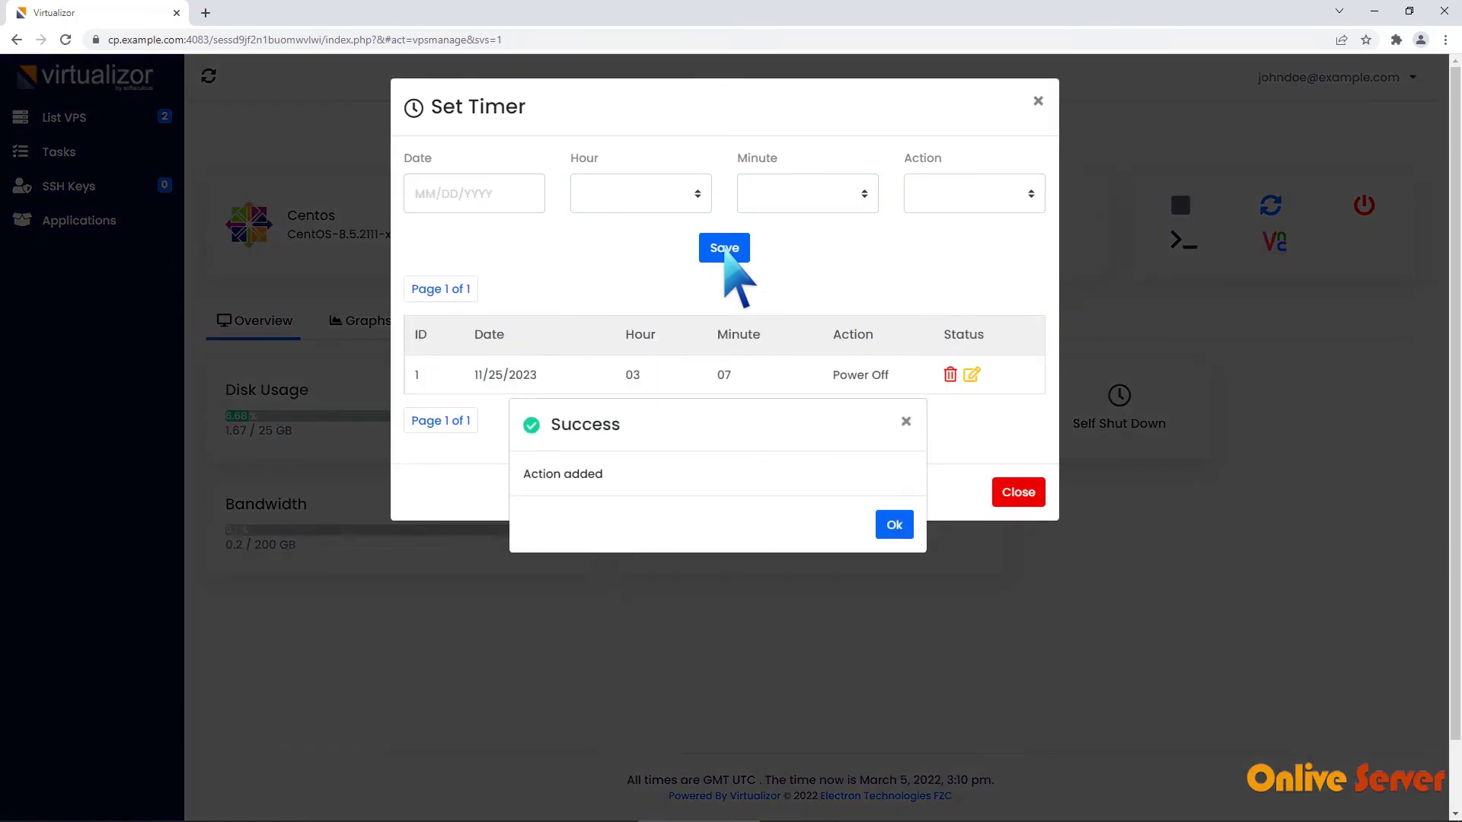